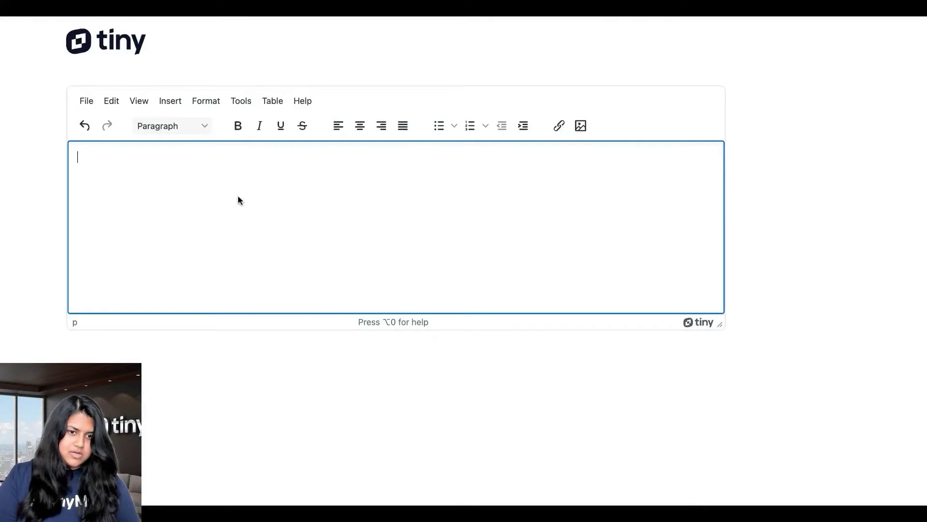
Type the Markdown demo: heading, subheading, three-item numbered list, and bold and italic line.
key("alt+shift+1")
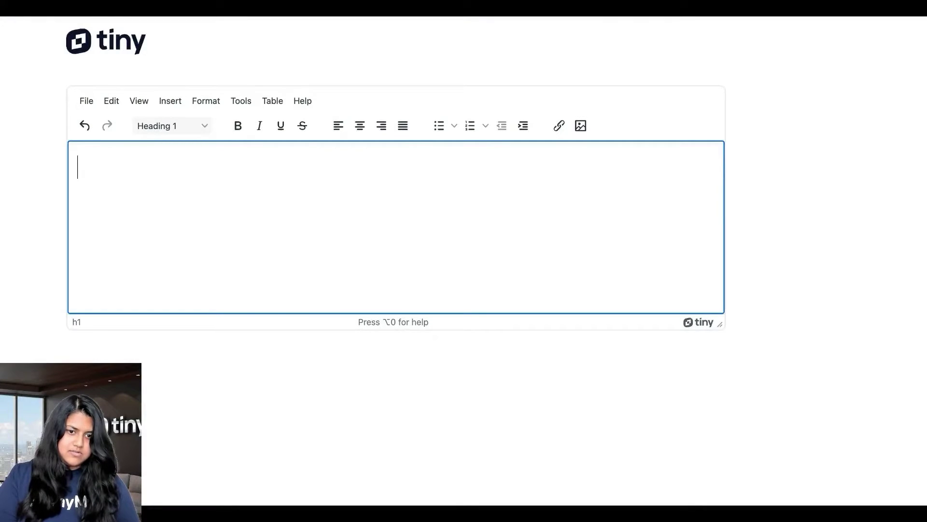
type("emo for Tiny")
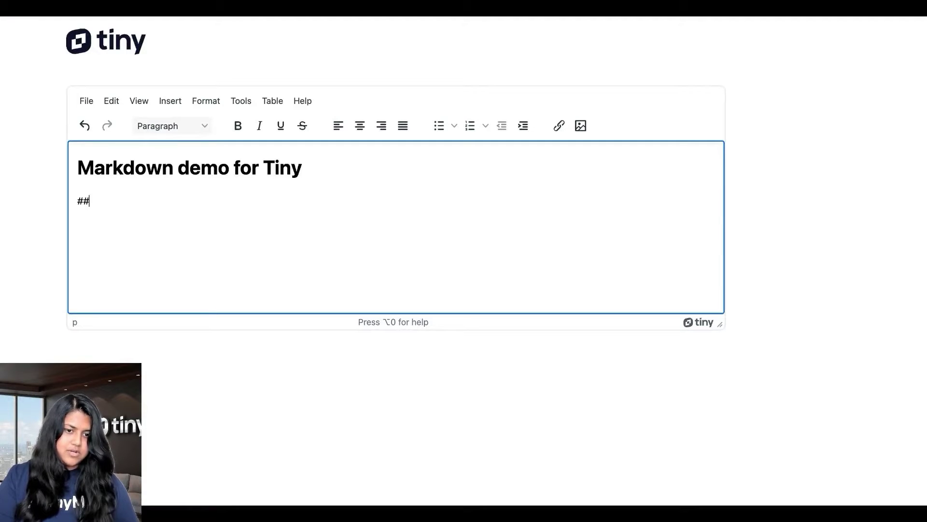
type(" Headers are awesom")
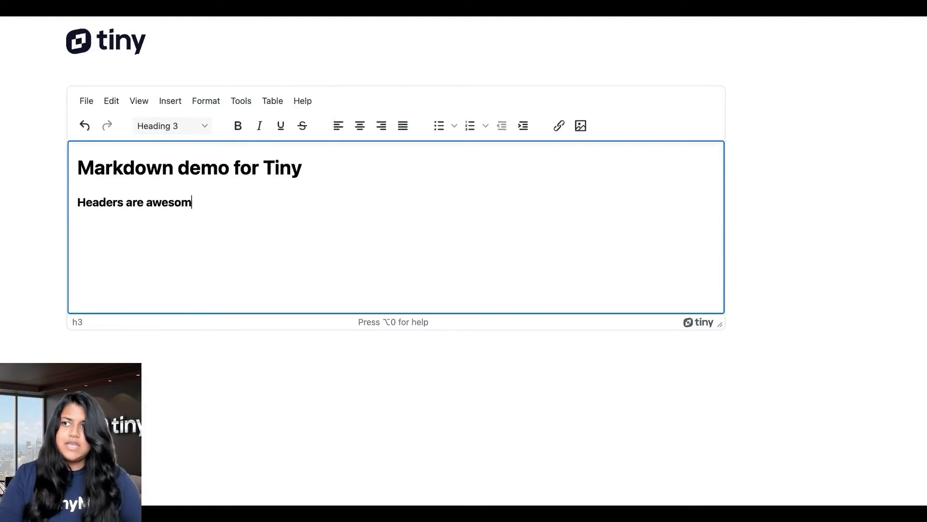
type("e!")
key("Return")
type("B")
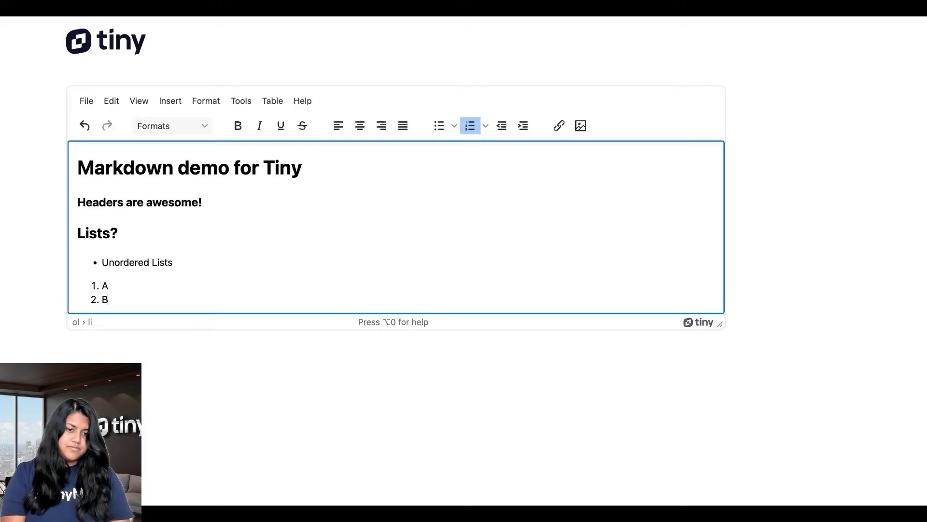
key("Return")
type("C")
key("Return")
key("Return")
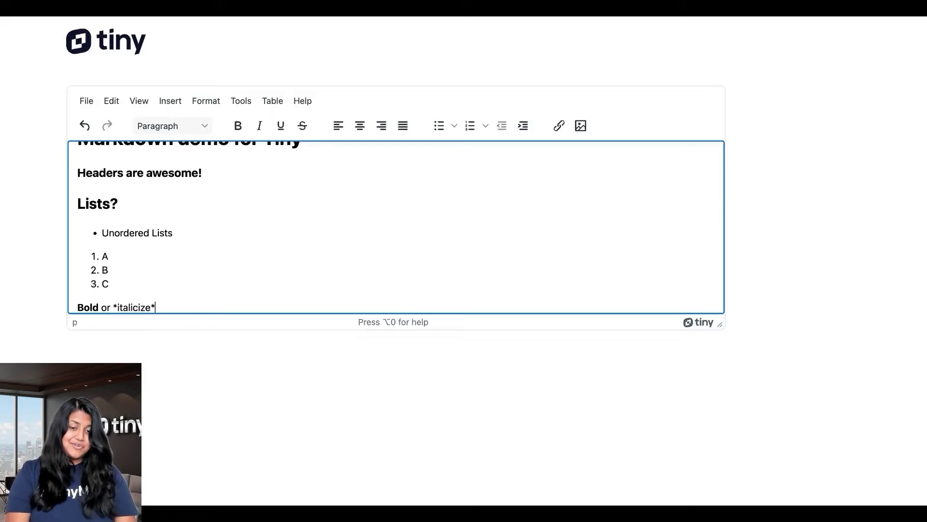
key("Return")
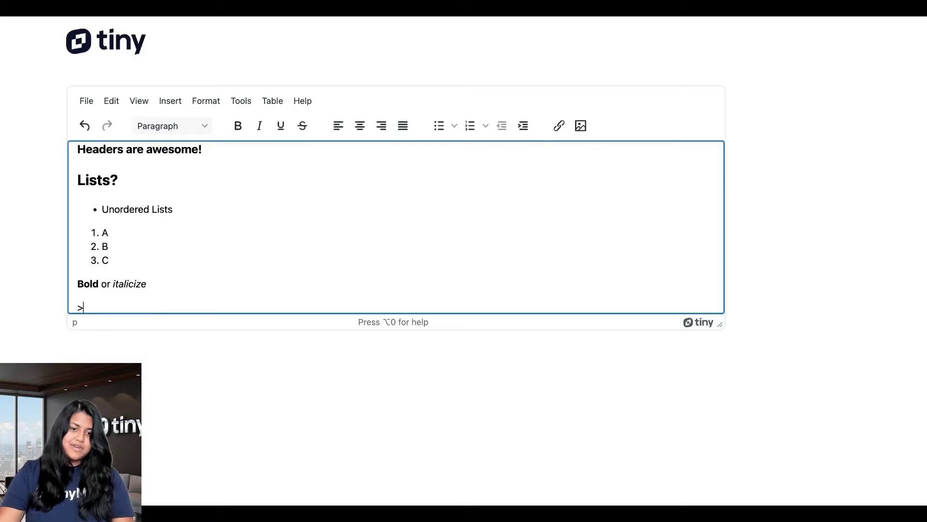
scroll(396, 227, "down", 1)
type("\"You can't use up creativity. The more you use, the more you have\" - Maya A")
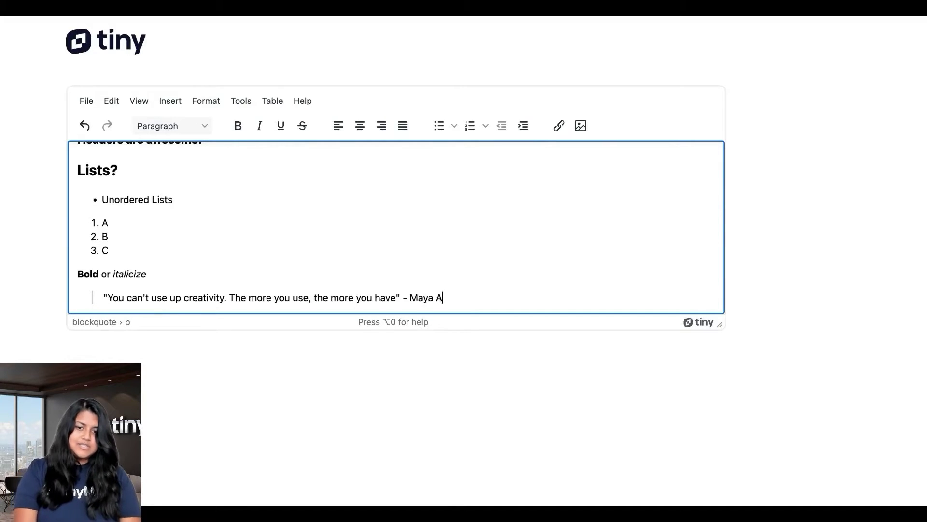
type(".")
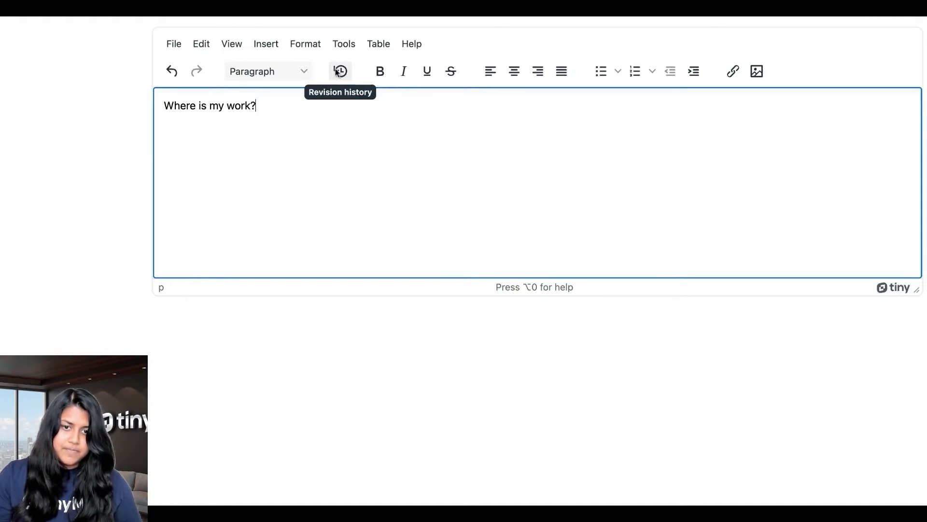
Preview the Nov 29 2023, 05:11 AM revision in revision history and restore it.
left_click(232, 44)
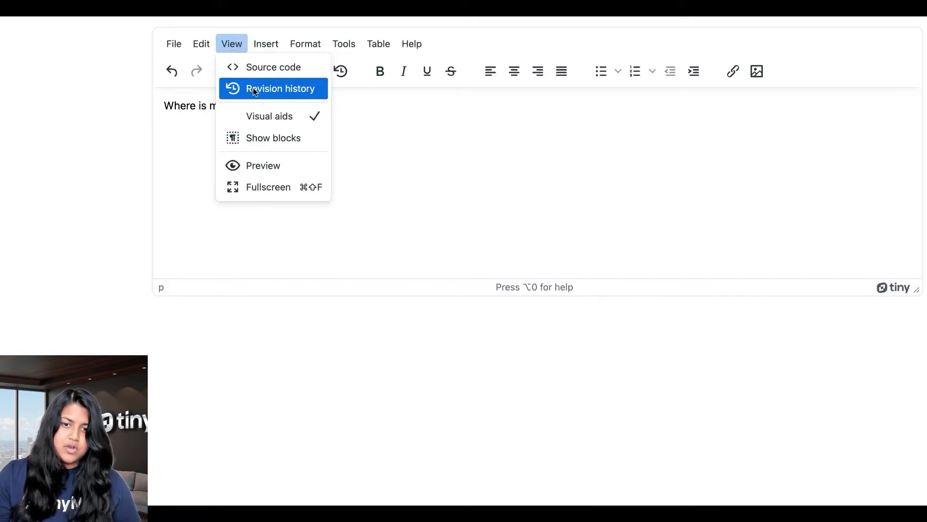
left_click(504, 129)
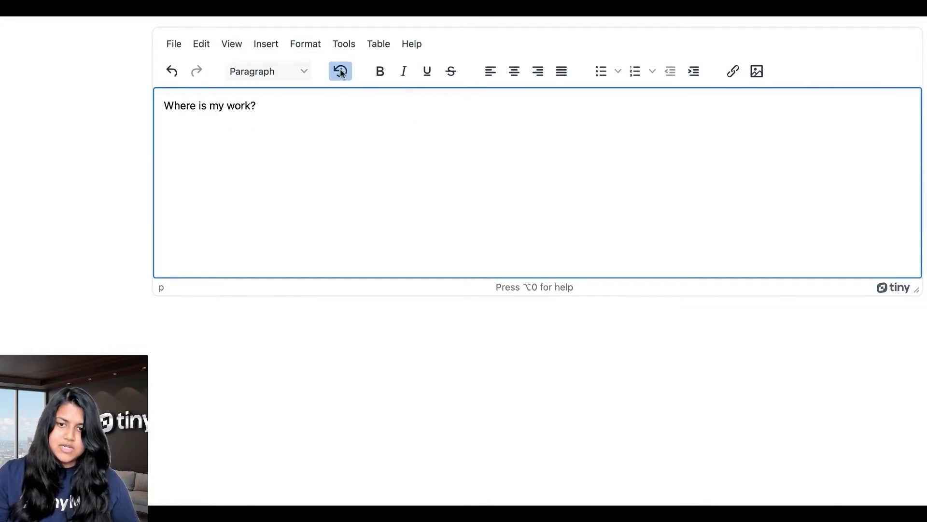
left_click(341, 71)
scroll(620, 177, "down", 3)
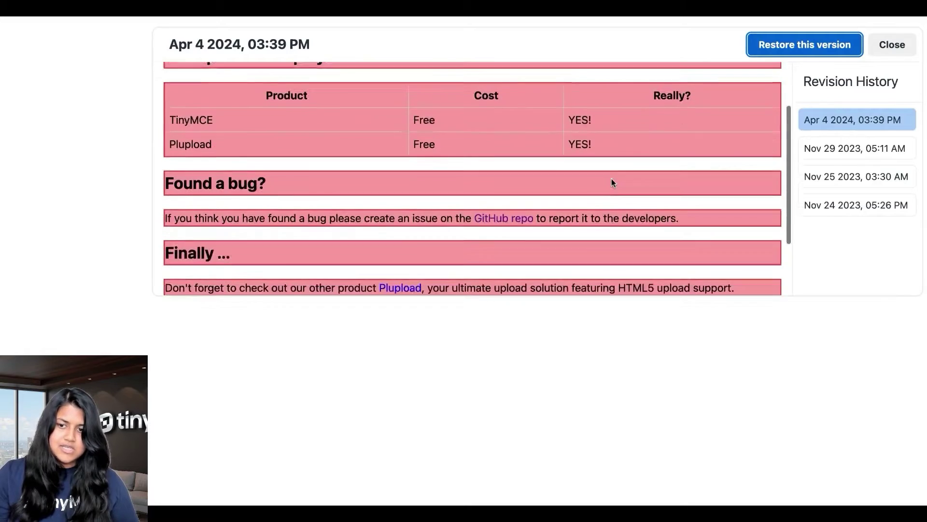
scroll(612, 179, "down", 2)
scroll(612, 178, "up", 5)
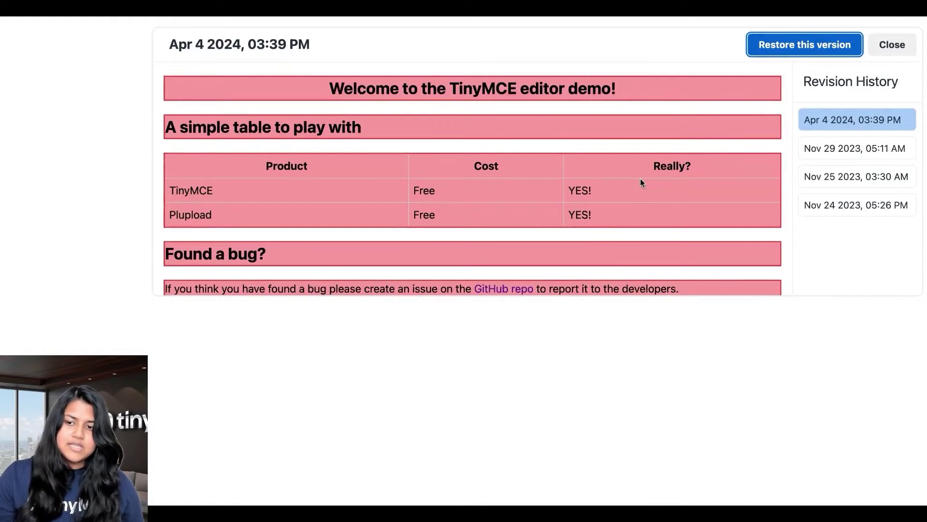
left_click(871, 147)
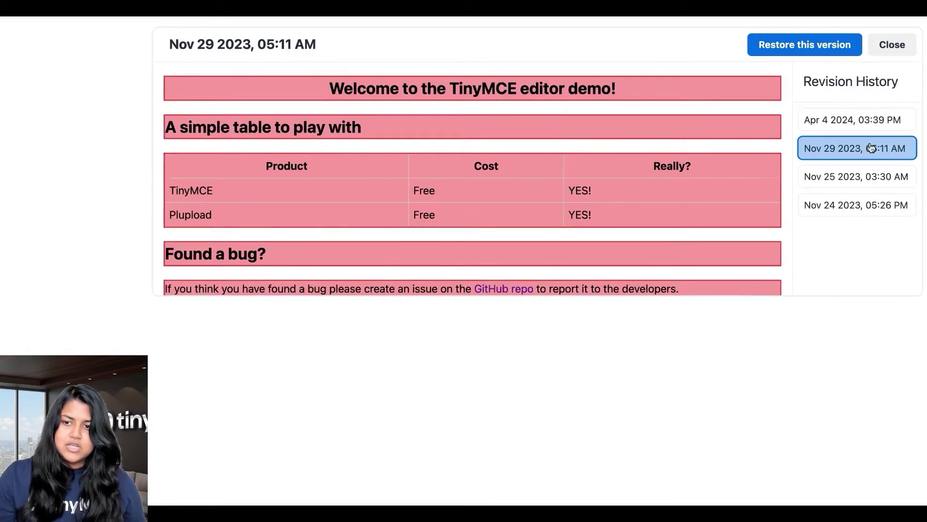
left_click(804, 44)
scroll(670, 210, "down", 5)
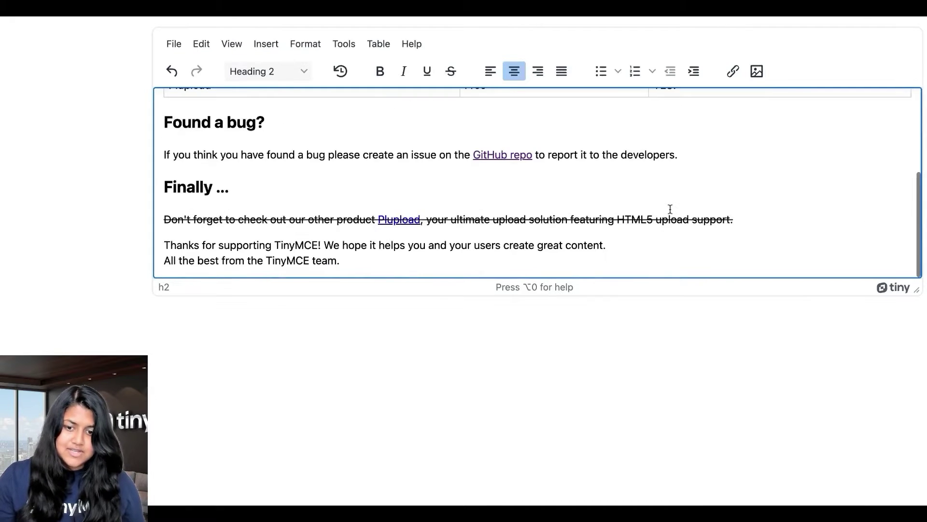
scroll(670, 209, "up", 5)
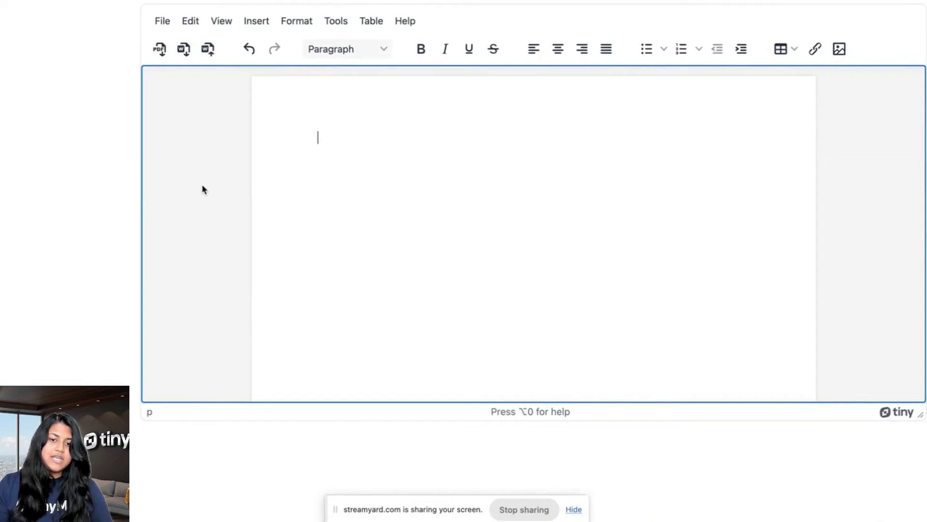
Import the sample Word annual report document into the editor.
left_click(208, 49)
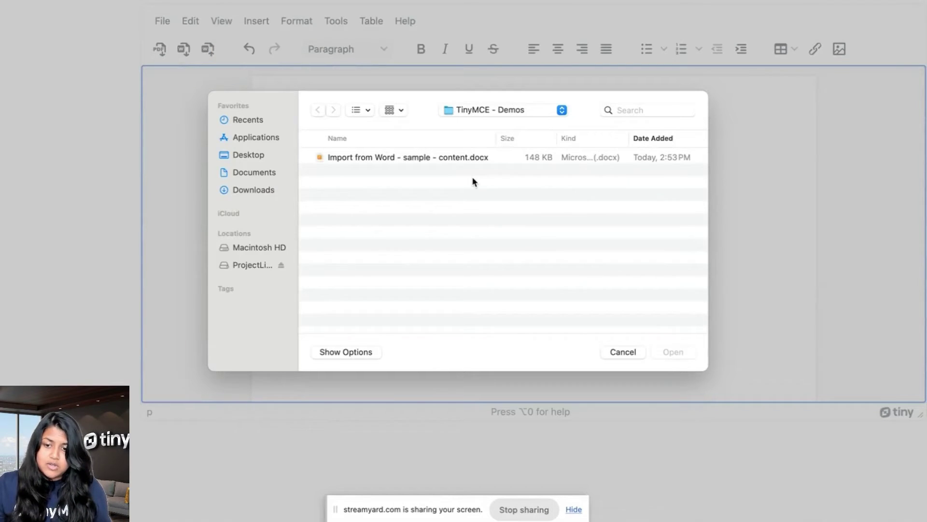
left_click(472, 161)
left_click(688, 359)
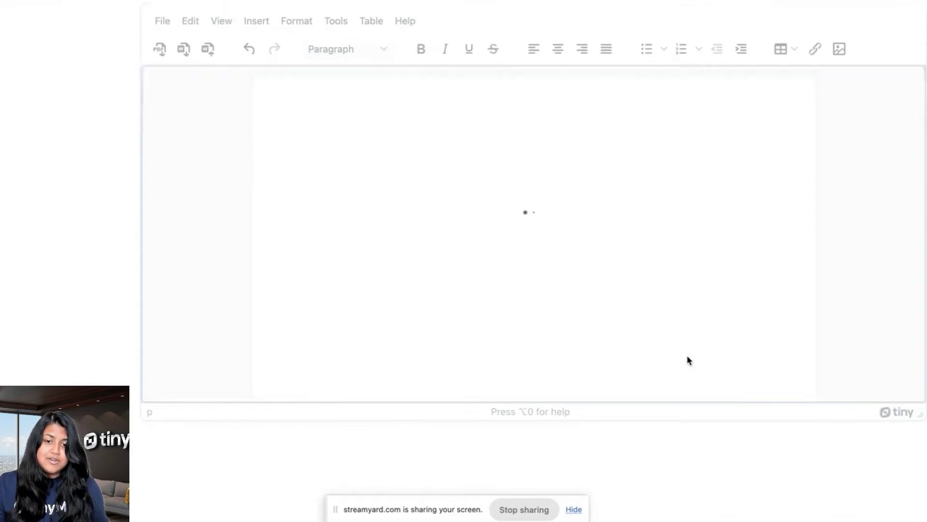
scroll(686, 356, "up", 2)
scroll(687, 356, "up", 5)
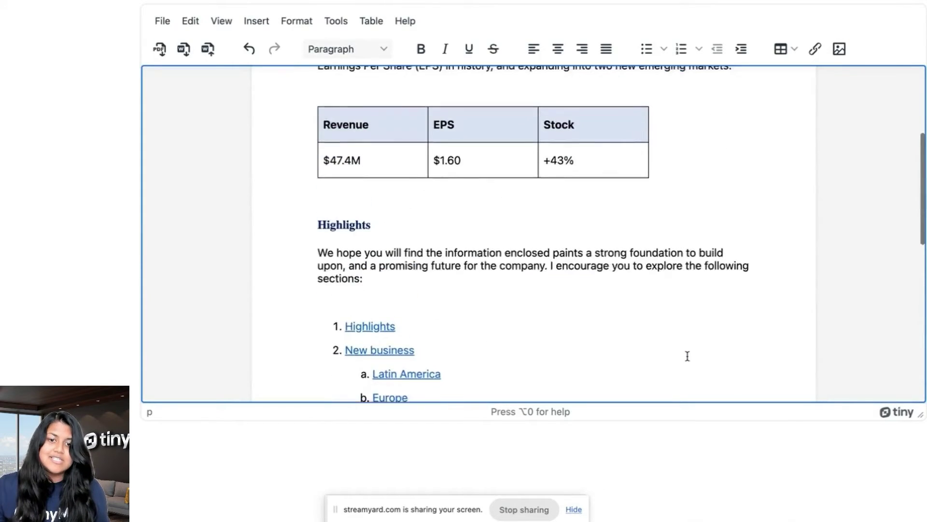
scroll(687, 356, "up", 3)
scroll(687, 356, "down", 5)
scroll(687, 356, "down", 3)
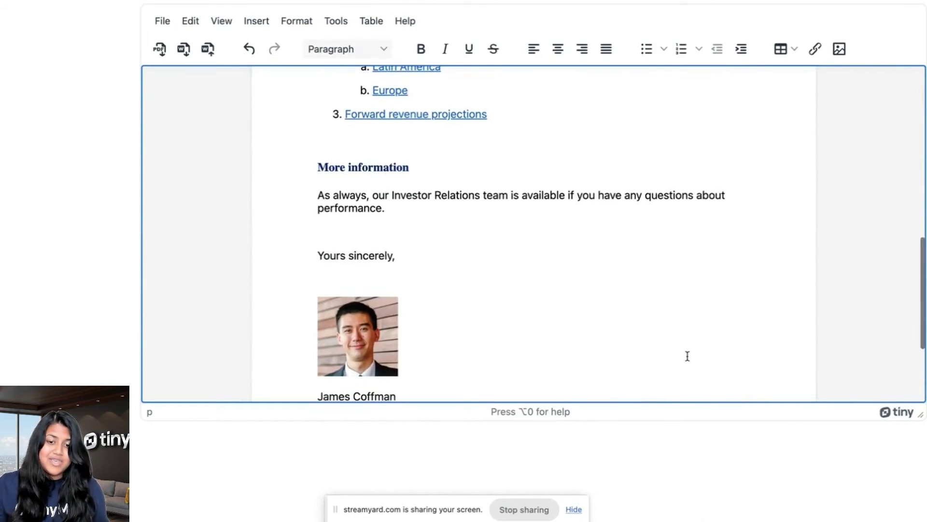
scroll(687, 356, "down", 2)
scroll(687, 355, "down", 2)
scroll(687, 356, "down", 2)
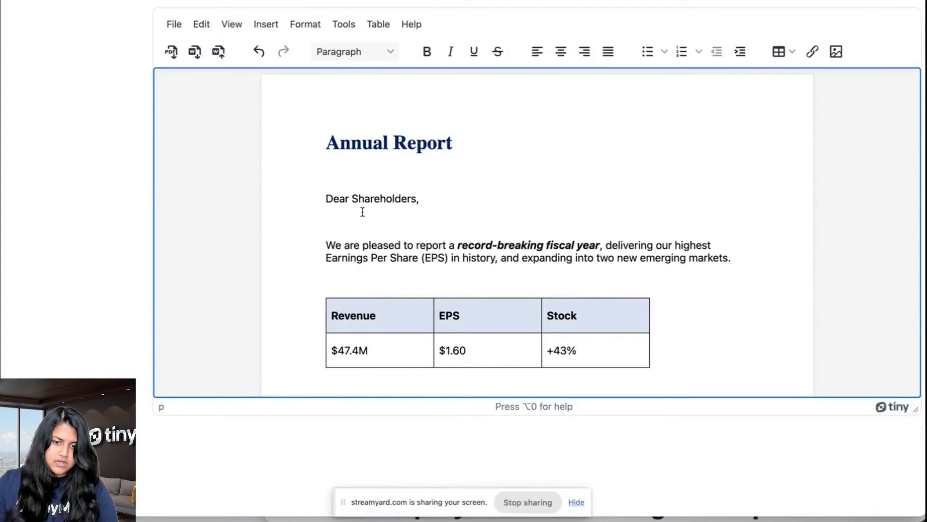
scroll(362, 212, "down", 10)
scroll(391, 217, "down", 3)
scroll(391, 242, "up", 4)
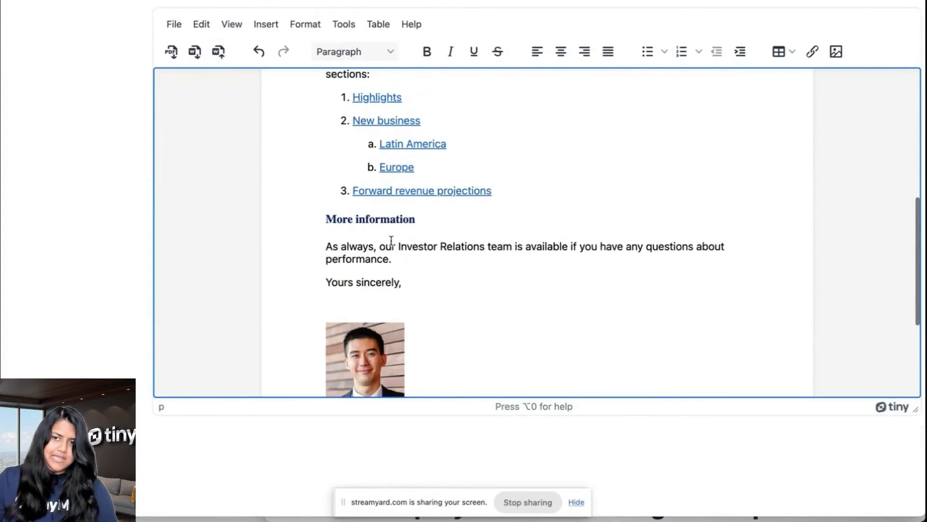
scroll(391, 242, "up", 1)
left_click_drag(395, 279, 302, 238)
Delete the More information section, export the report to PDF, and open the PDF.
key("BackSpace")
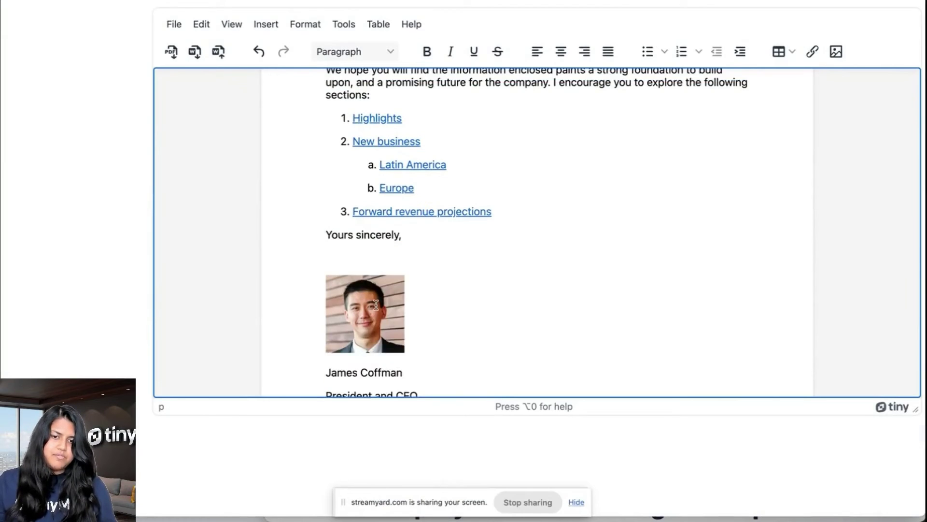
scroll(378, 306, "down", 2)
scroll(378, 305, "up", 15)
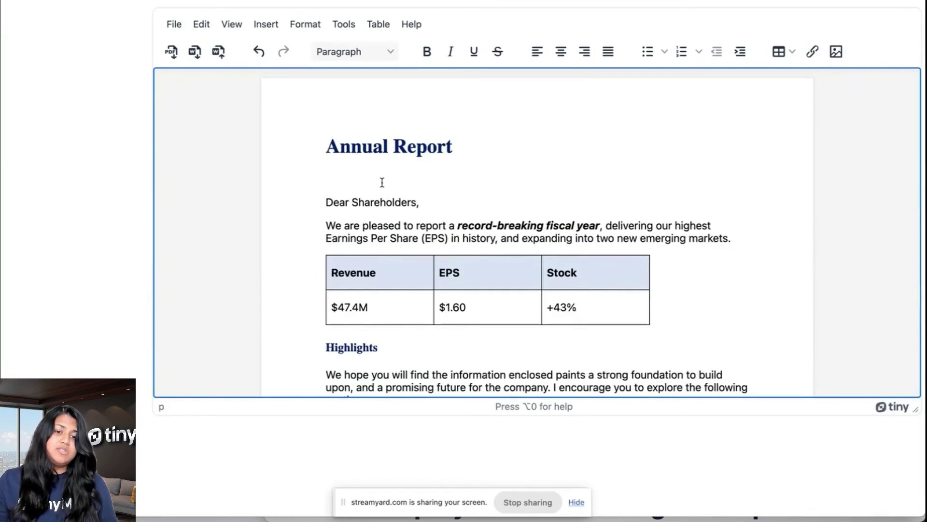
scroll(382, 182, "down", 1)
scroll(382, 202, "down", 12)
scroll(382, 218, "up", 12)
scroll(379, 231, "down", 4)
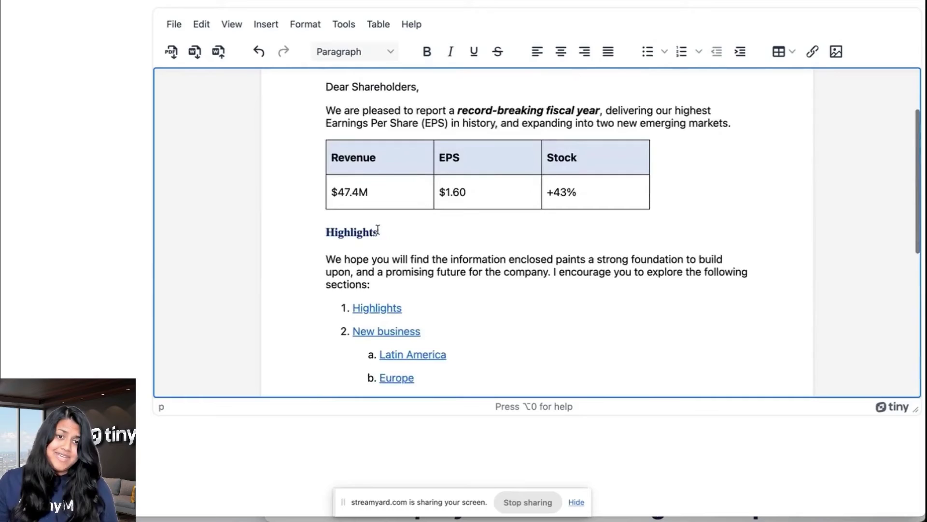
scroll(378, 230, "down", 5)
scroll(378, 230, "up", 10)
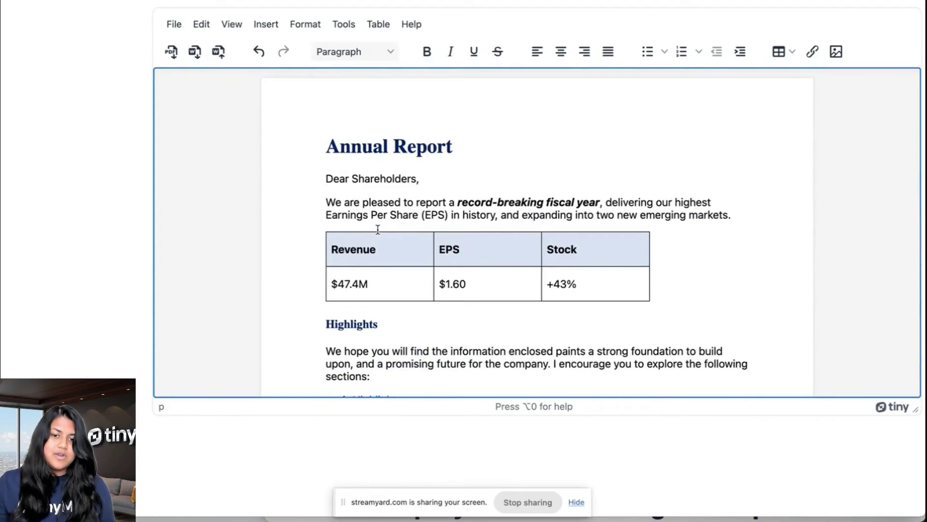
scroll(363, 230, "down", 10)
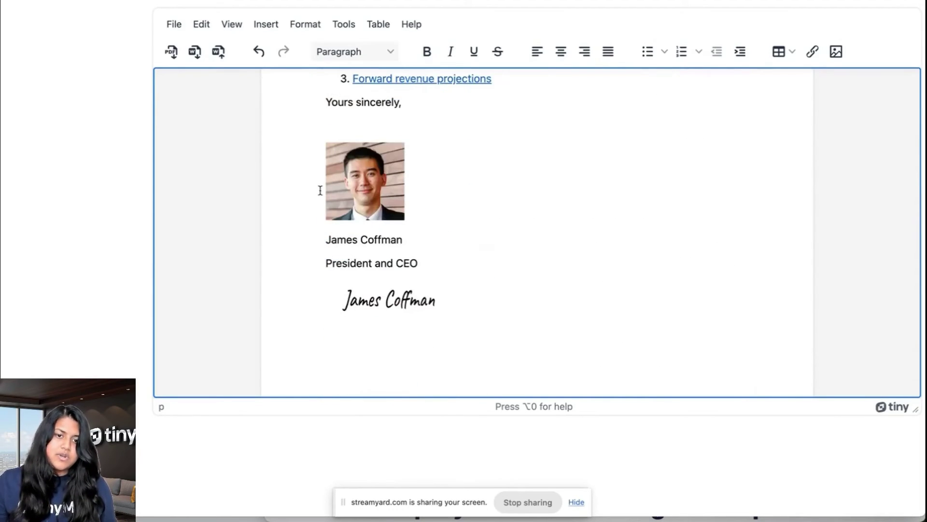
scroll(320, 191, "up", 10)
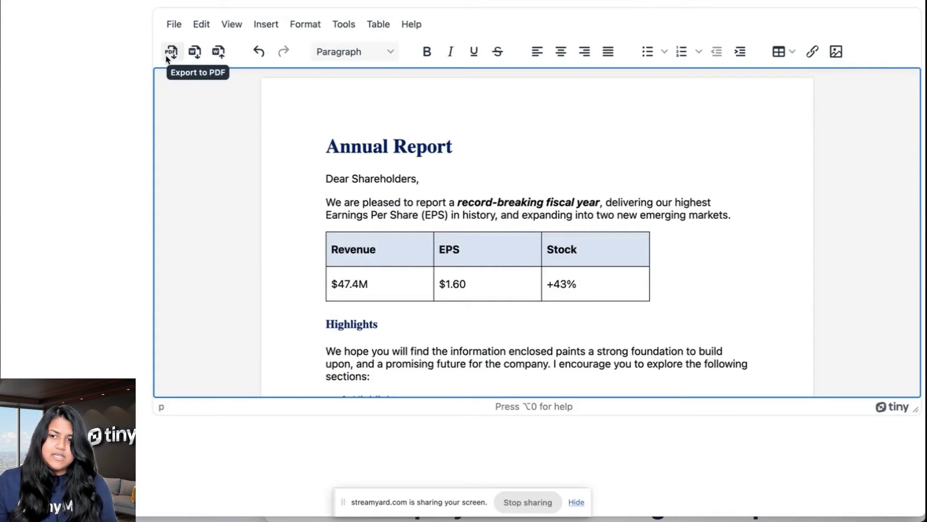
left_click(171, 51)
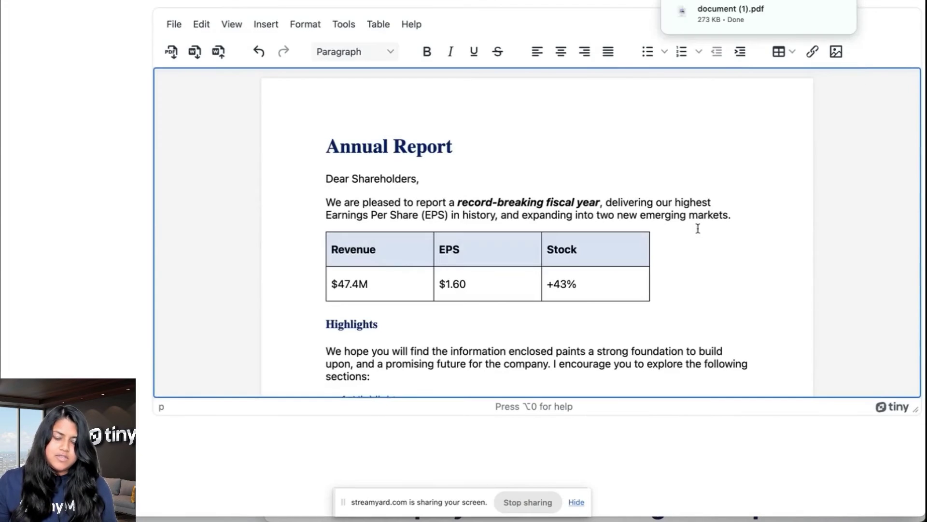
left_click(732, 9)
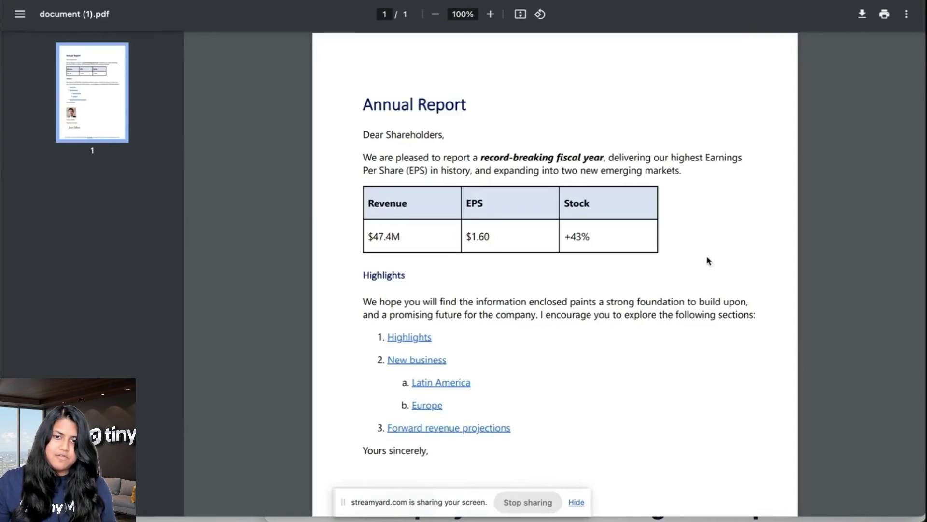
scroll(709, 261, "down", 5)
scroll(708, 262, "up", 5)
scroll(709, 262, "down", 1)
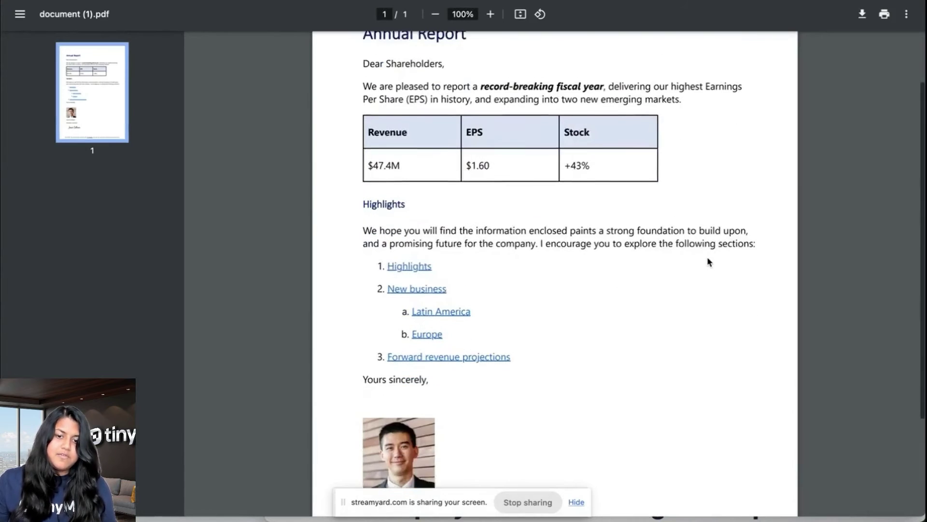
scroll(708, 262, "down", 2)
scroll(709, 262, "up", 1)
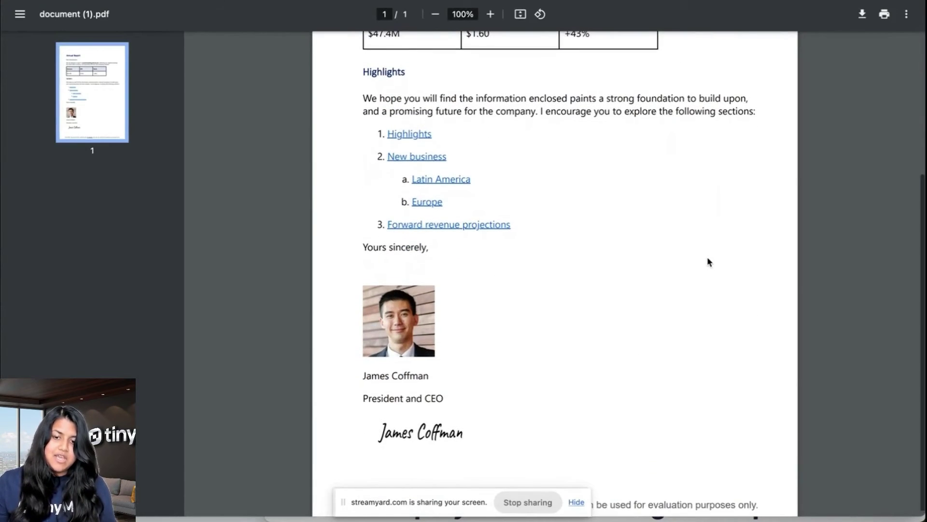
scroll(708, 261, "up", 3)
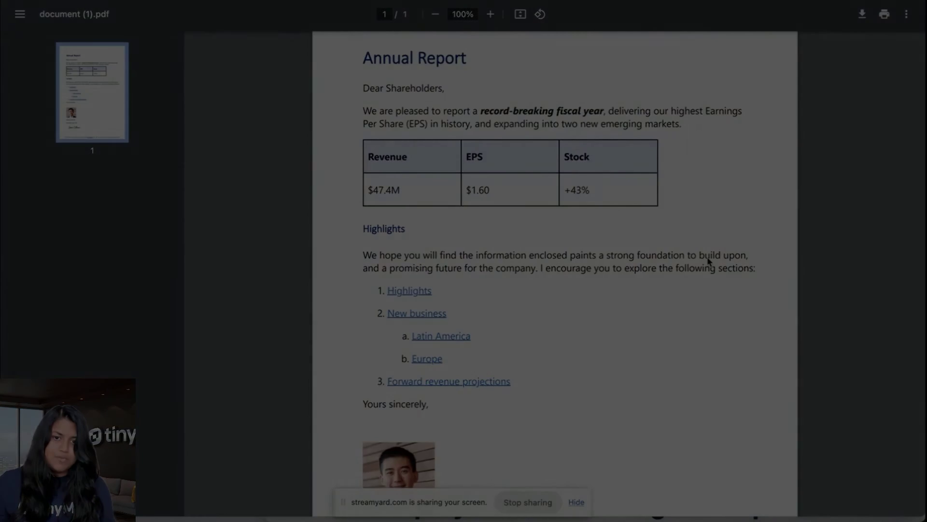